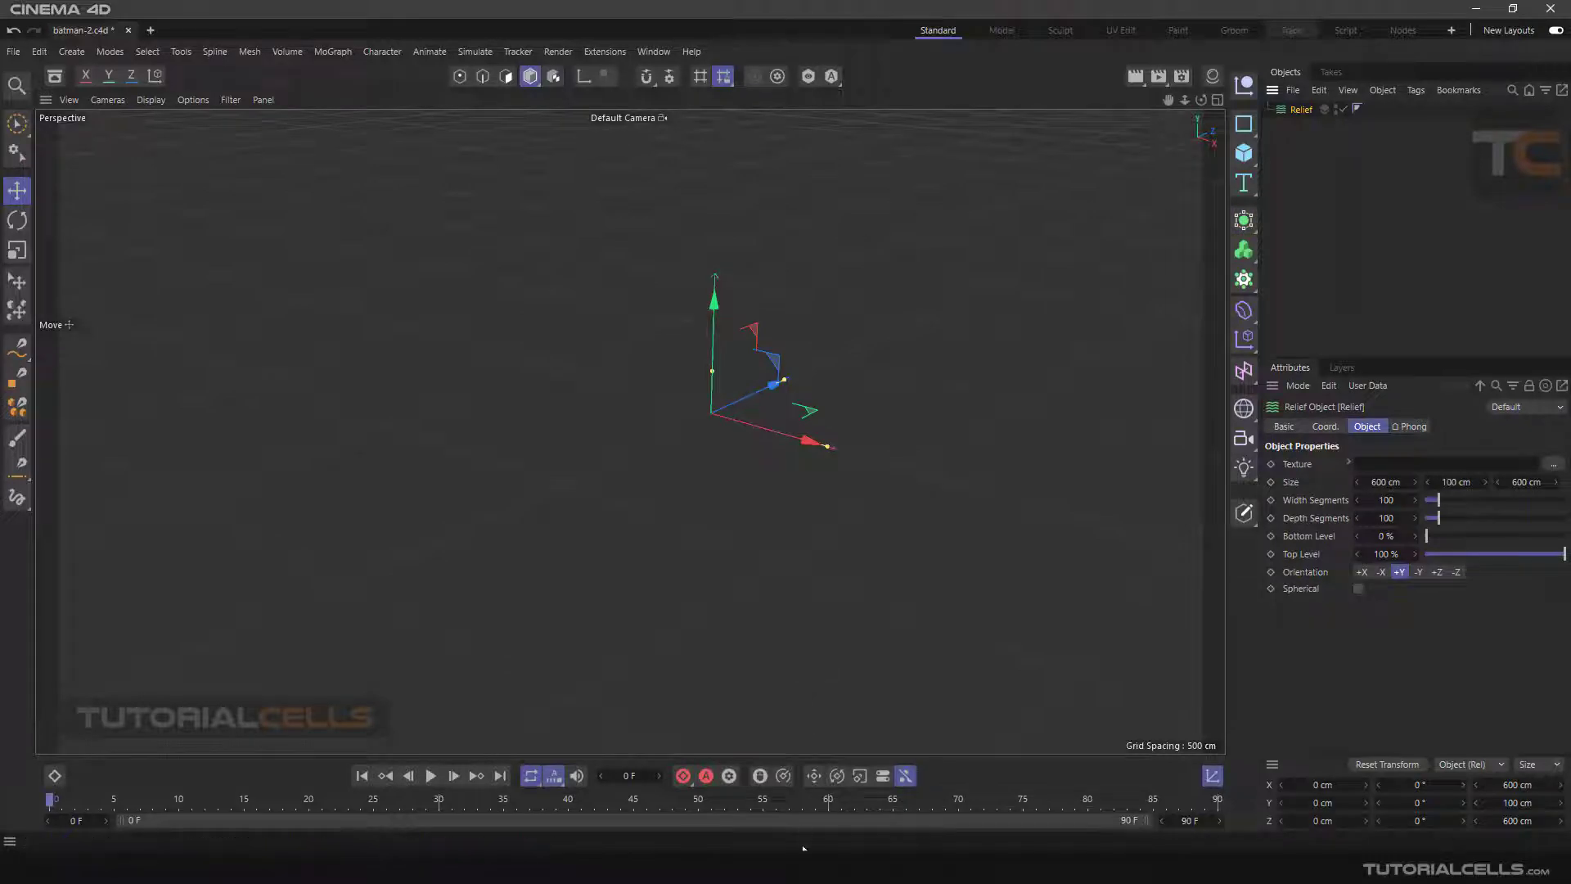
Step: Switch to Photos to examine the relief example images and the abstract black-and-white pattern, and return to Cinema 4D
mouse_move(778, 868)
left_click(866, 785)
mouse_move(784, 869)
left_click(695, 795)
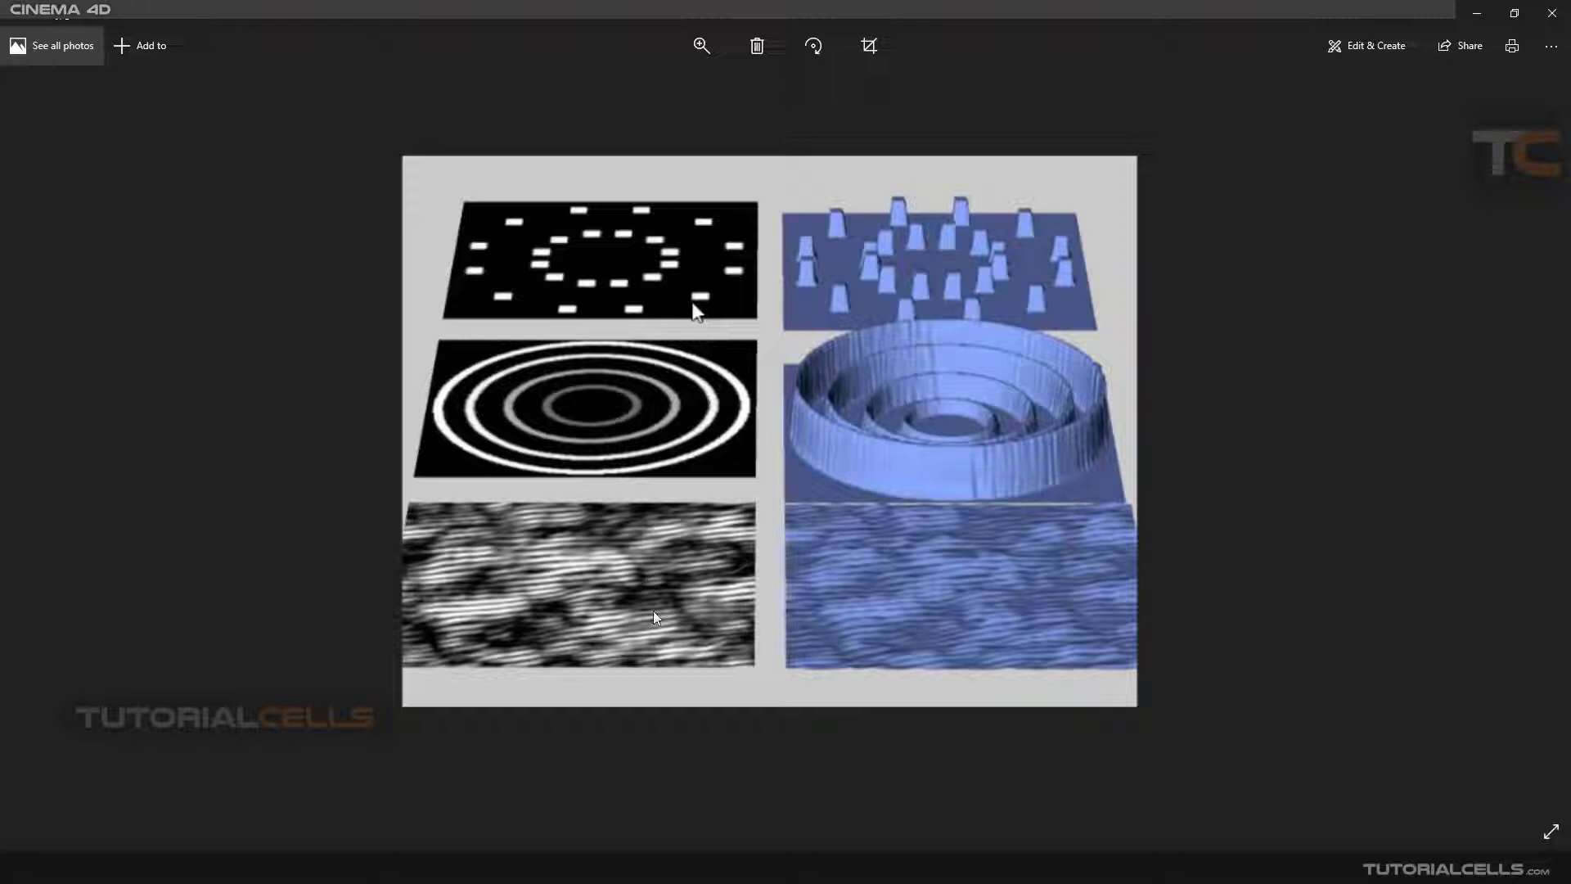
left_click(721, 782)
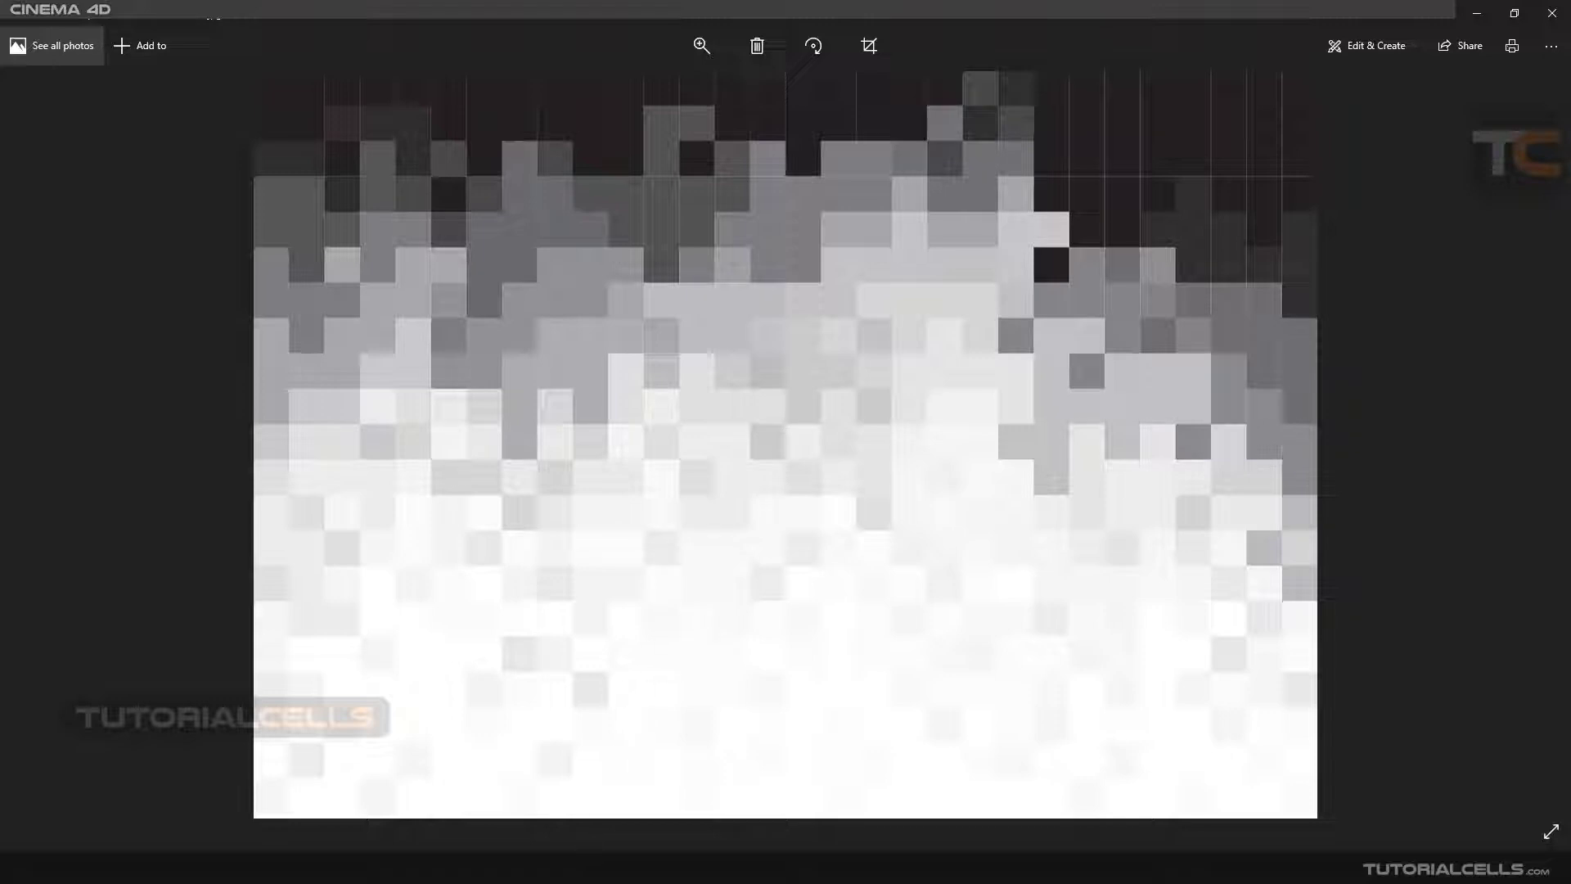
left_click(581, 868)
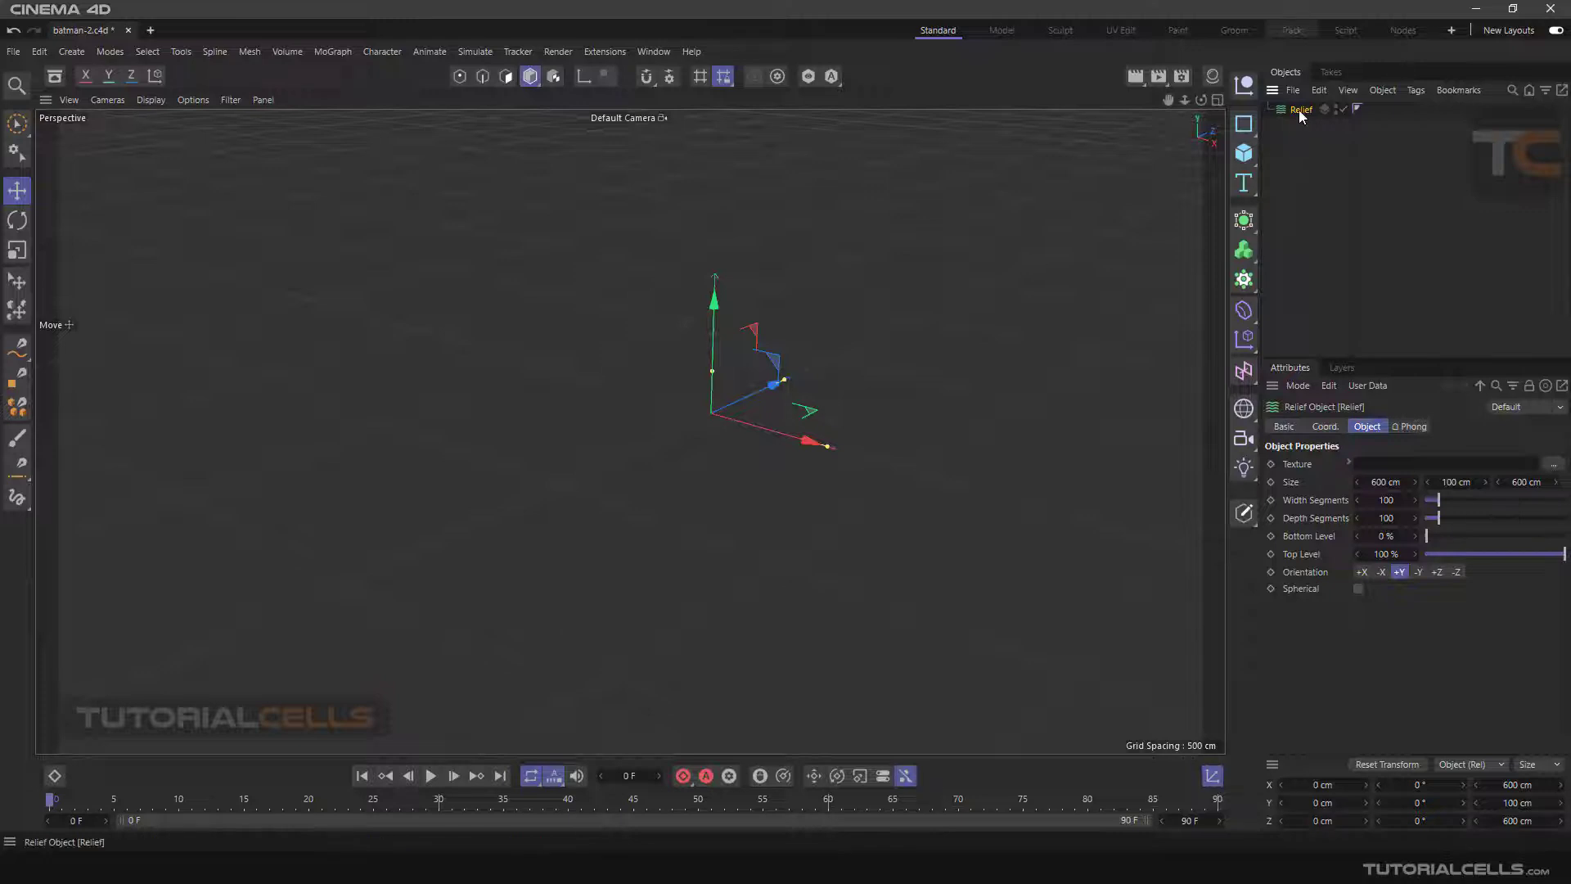
Step: Load the abstract black-and-white pattern image as the Relief object's texture without copying it to the project location
left_click(1553, 467)
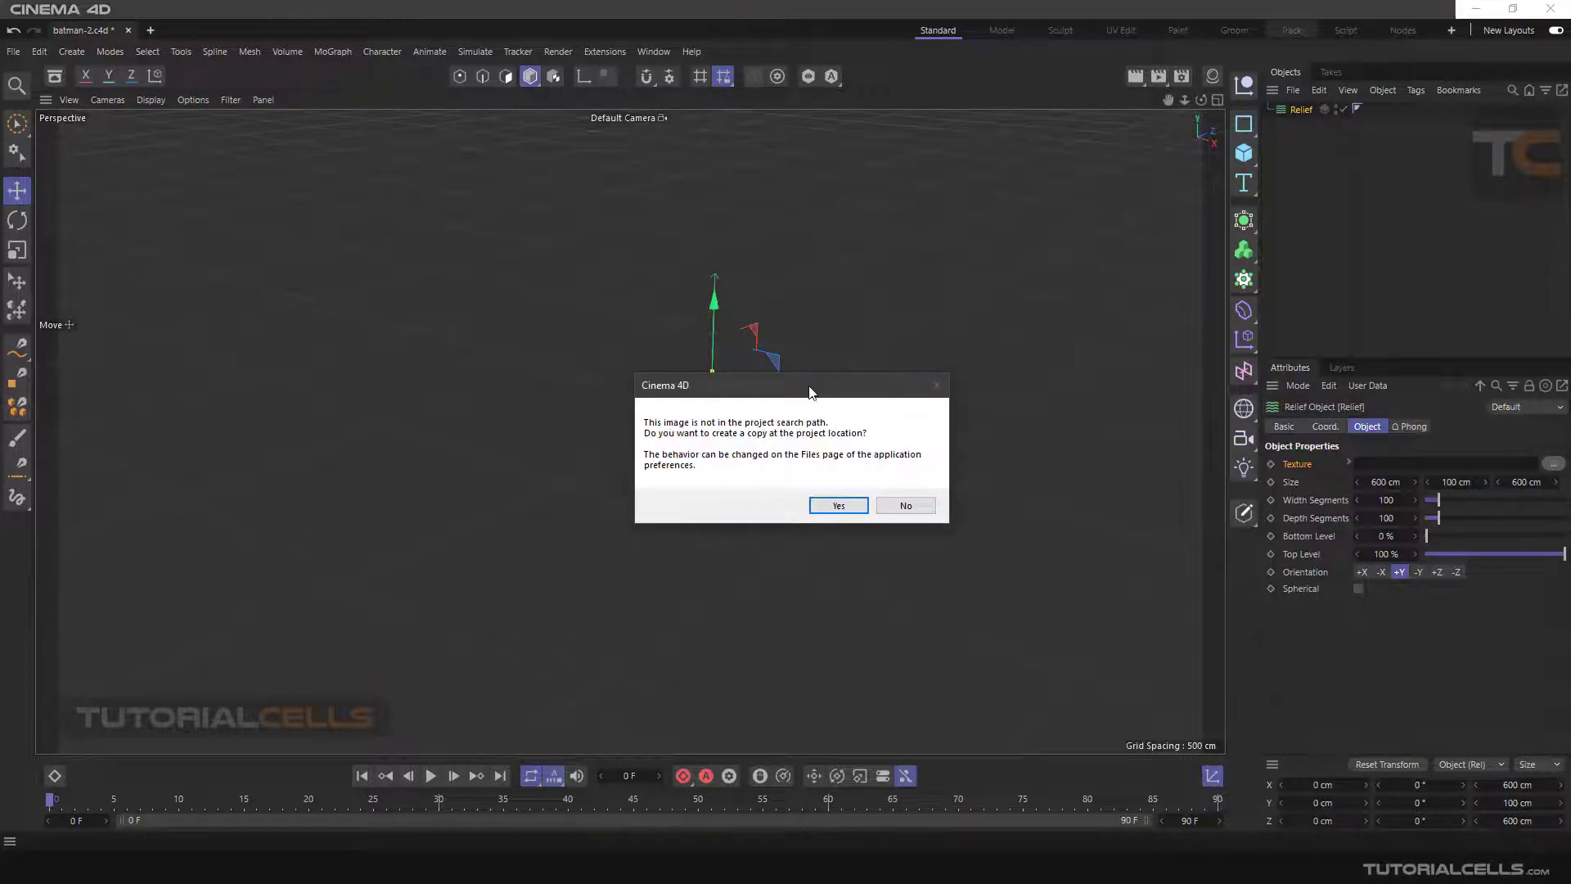
left_click_drag(810, 391, 781, 360)
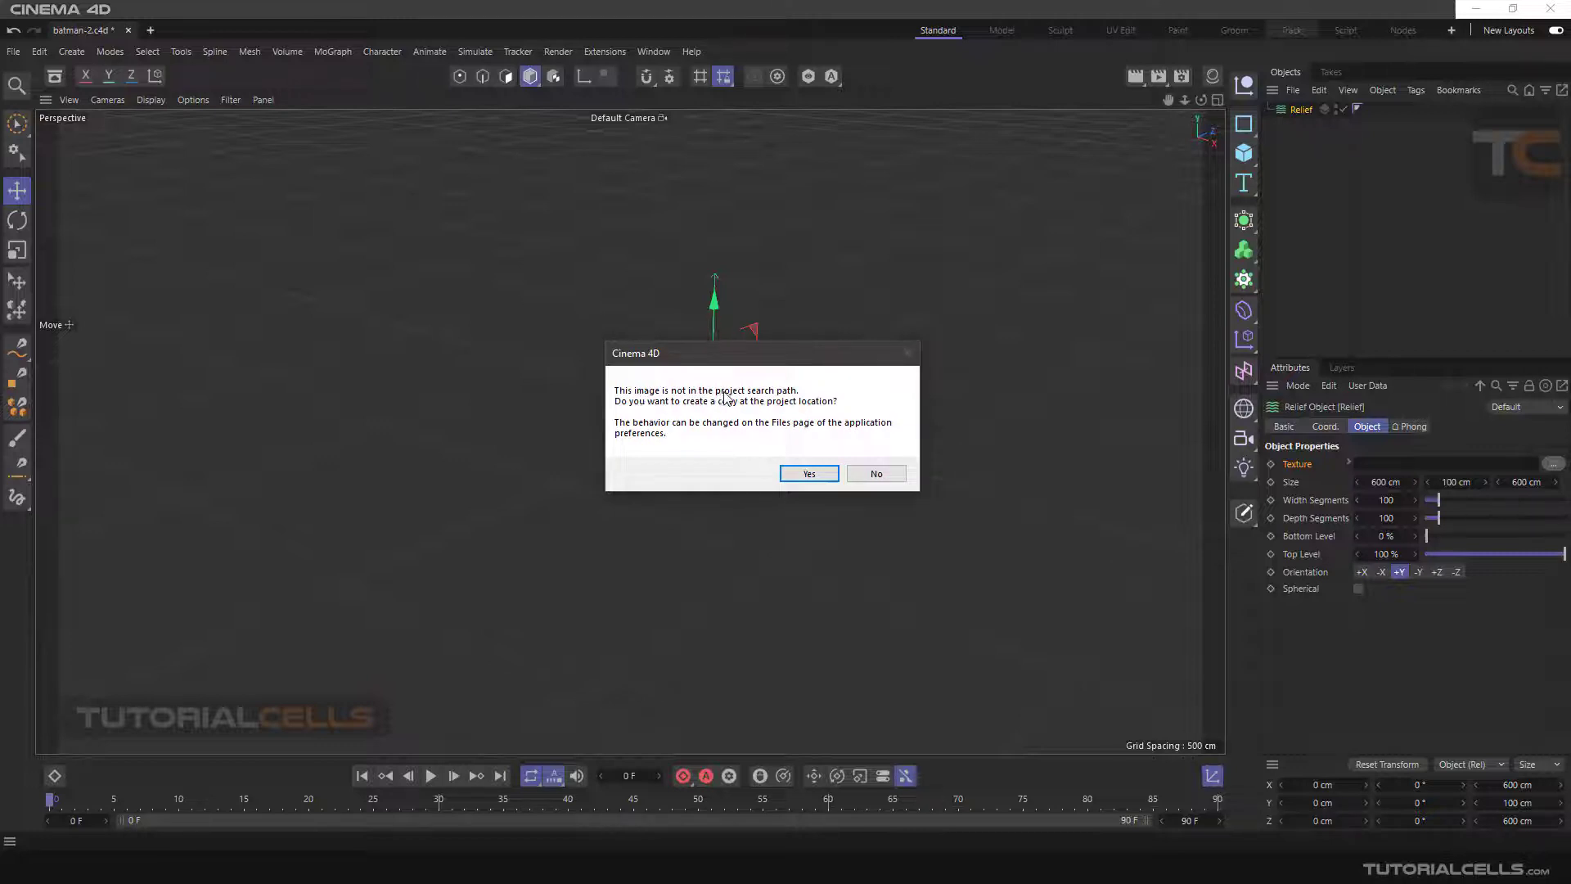
left_click(875, 475)
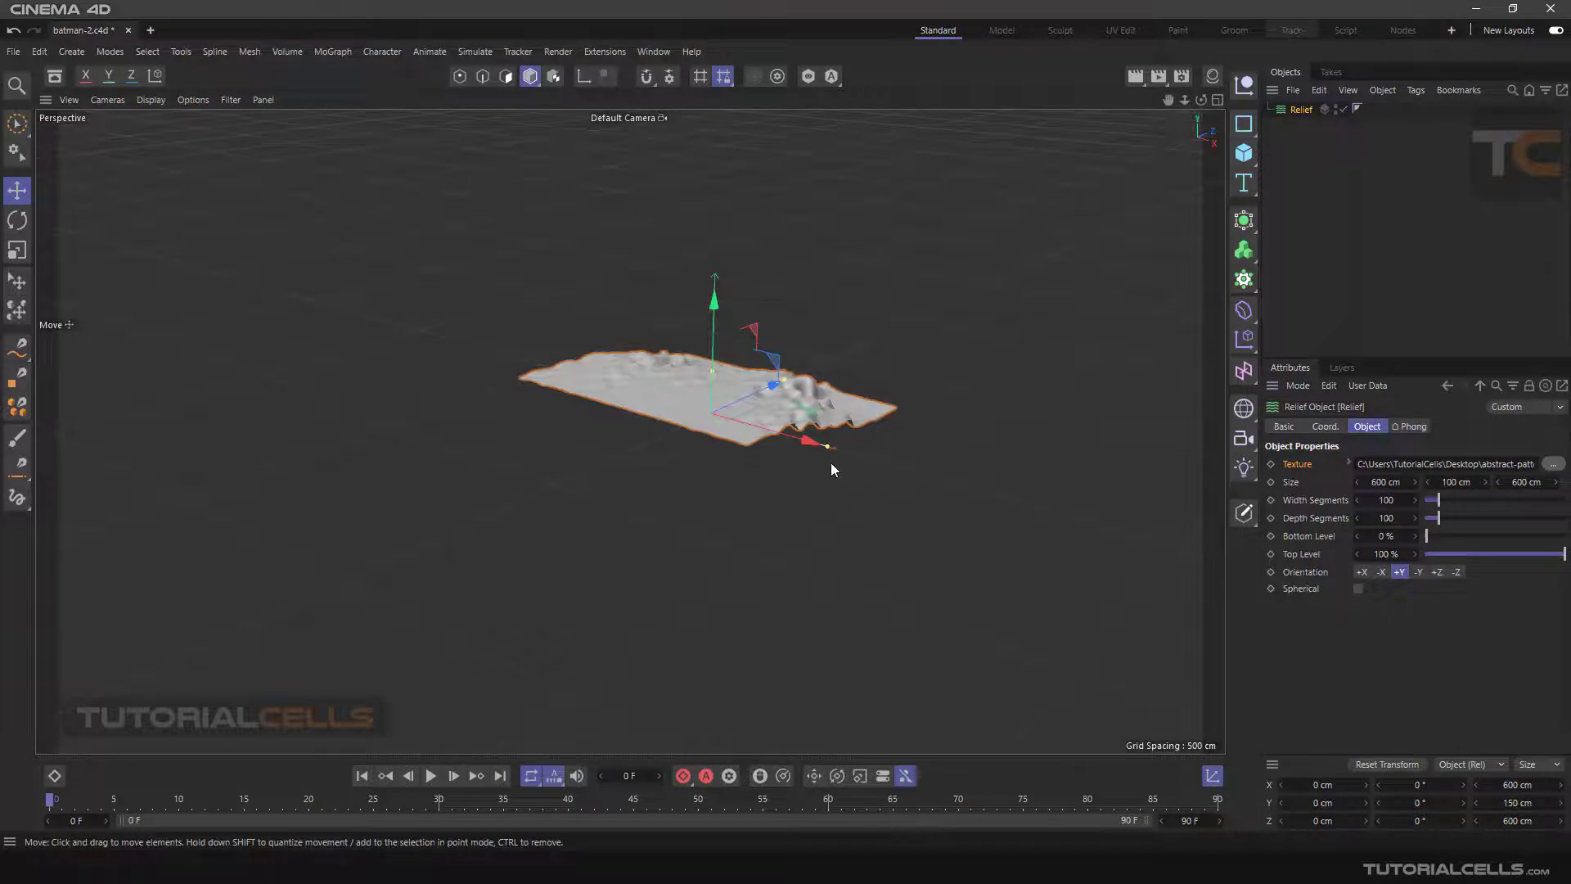
Step: Display the relief surface with Gouraud Shading (Lines) and inspect its mesh density from several angles
left_click_drag(857, 370, 728, 409, "alt")
scroll(568, 444, "up", 3)
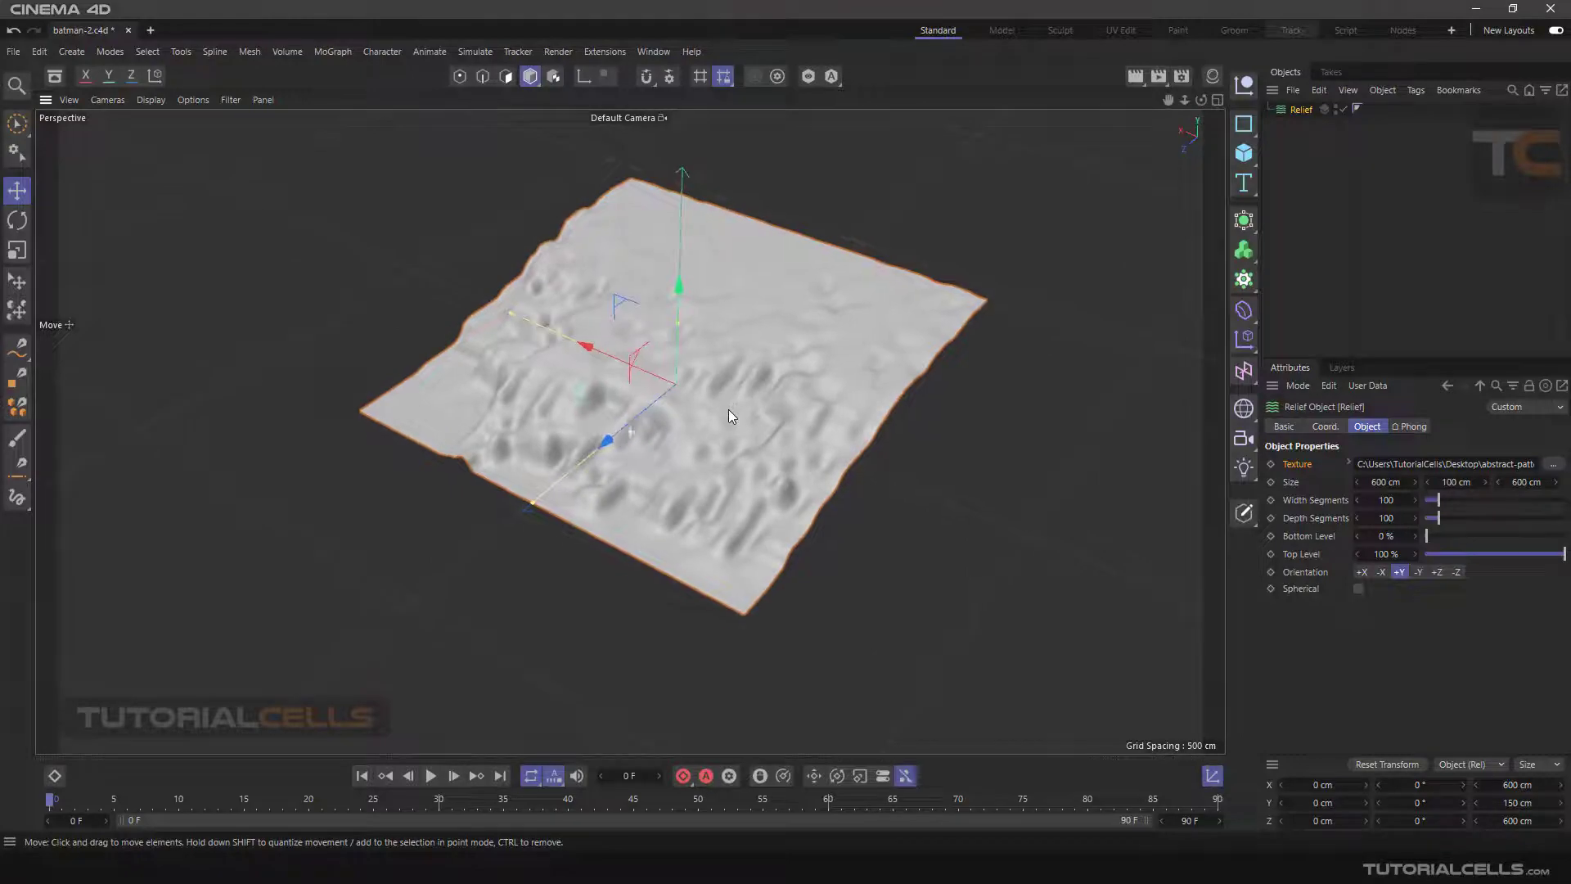
left_click(150, 99)
left_click(174, 144)
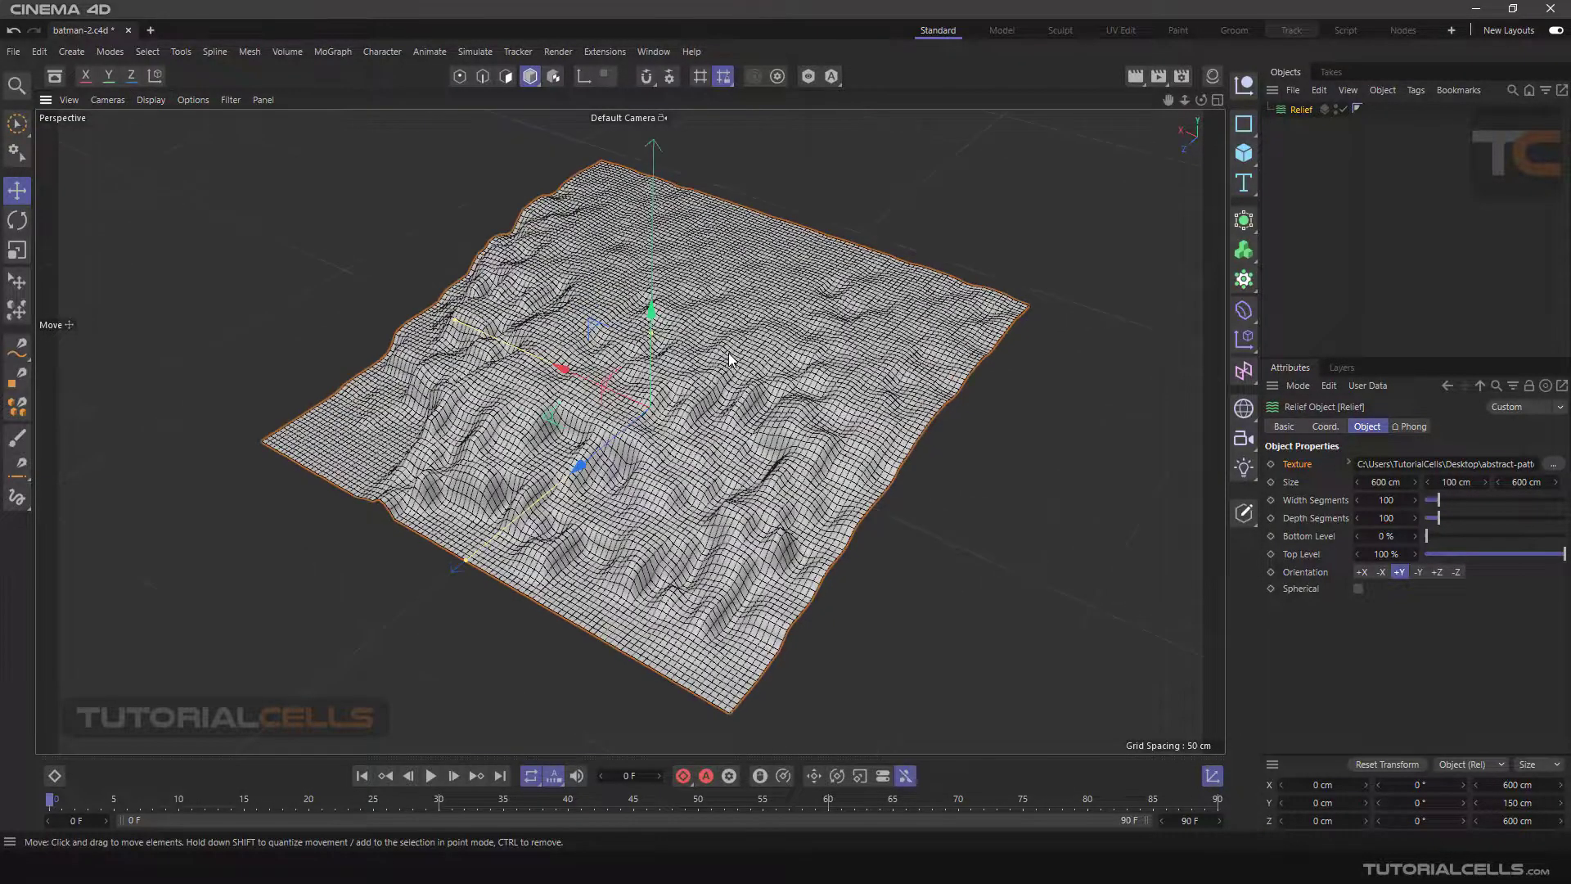
left_click_drag(735, 344, 730, 369, "alt")
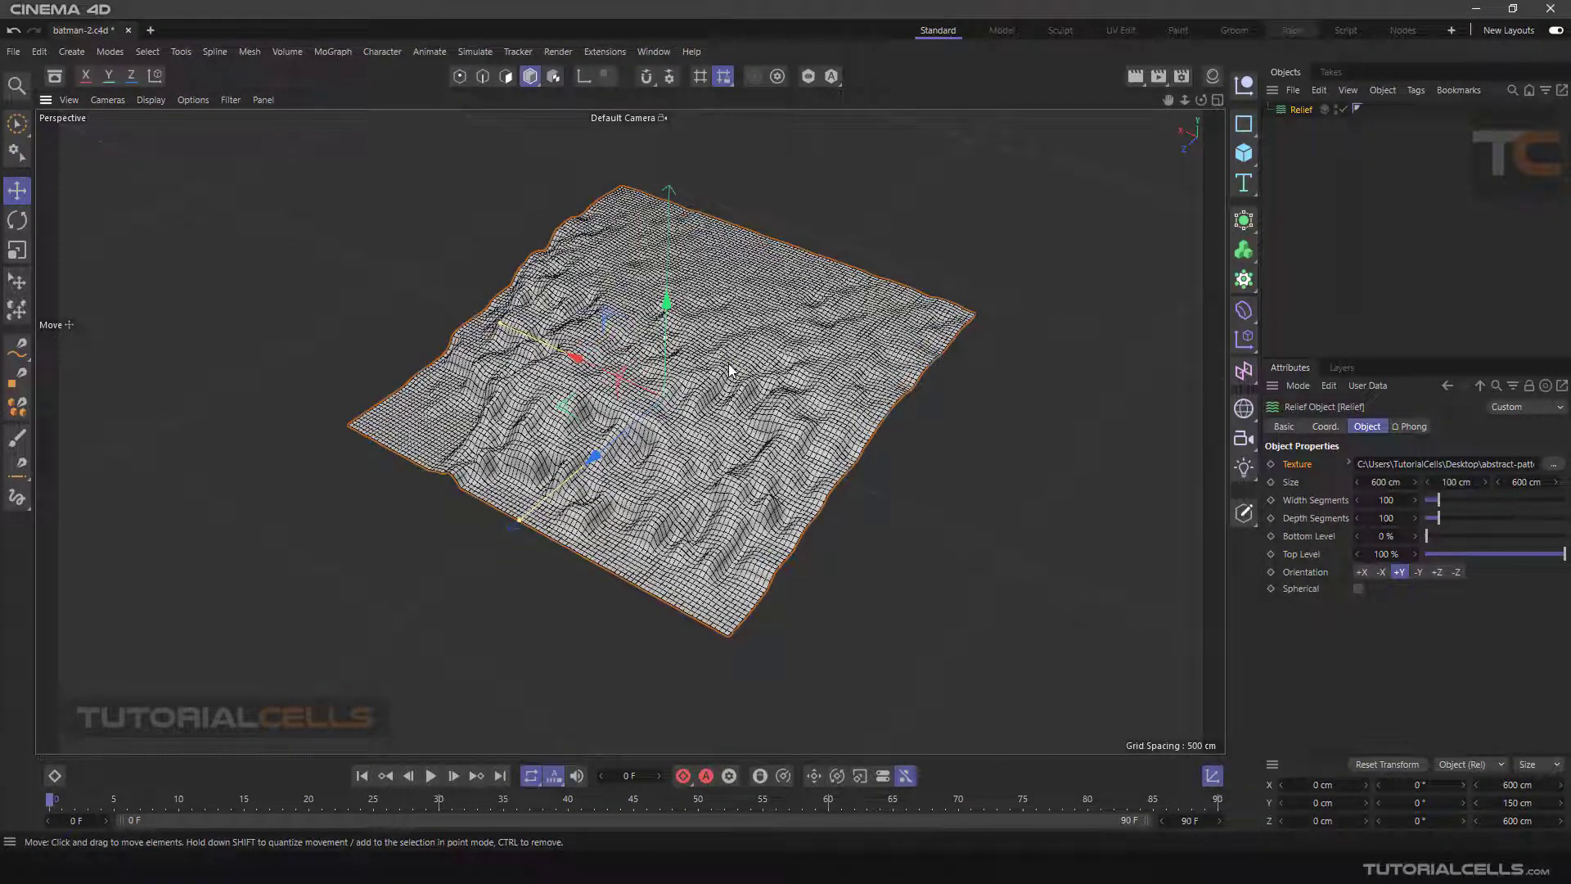
mouse_move(730, 369)
left_mouse_down("alt")
mouse_move(737, 314)
mouse_move(732, 355)
left_mouse_up("alt")
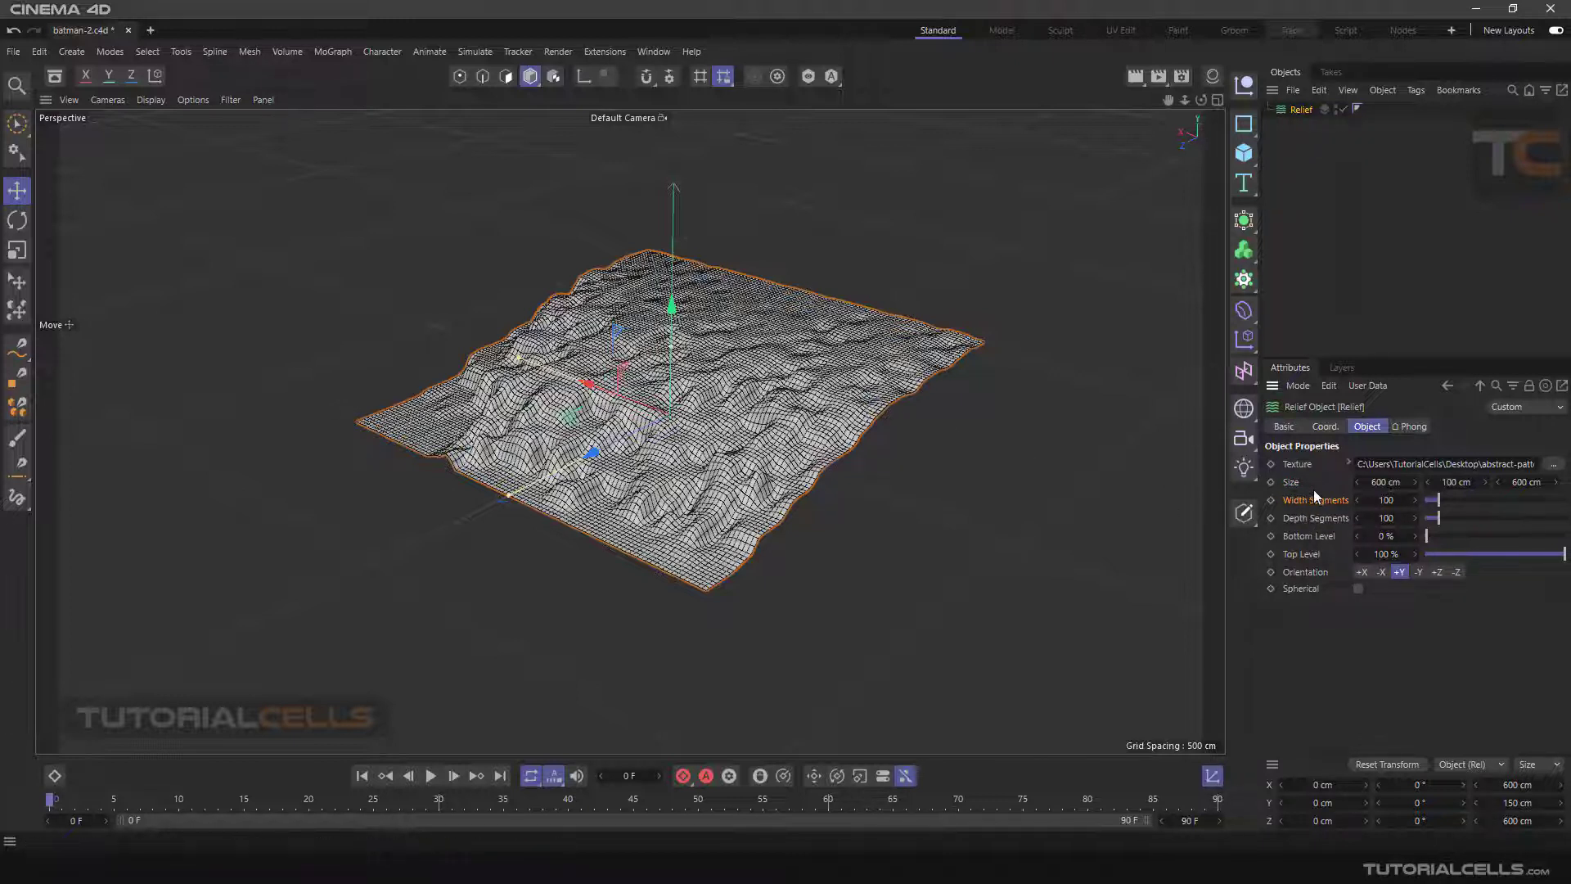
Step: Set both the width segments and the depth segments of the Relief object to 500
left_click(1382, 500)
left_click(1383, 518)
type("500")
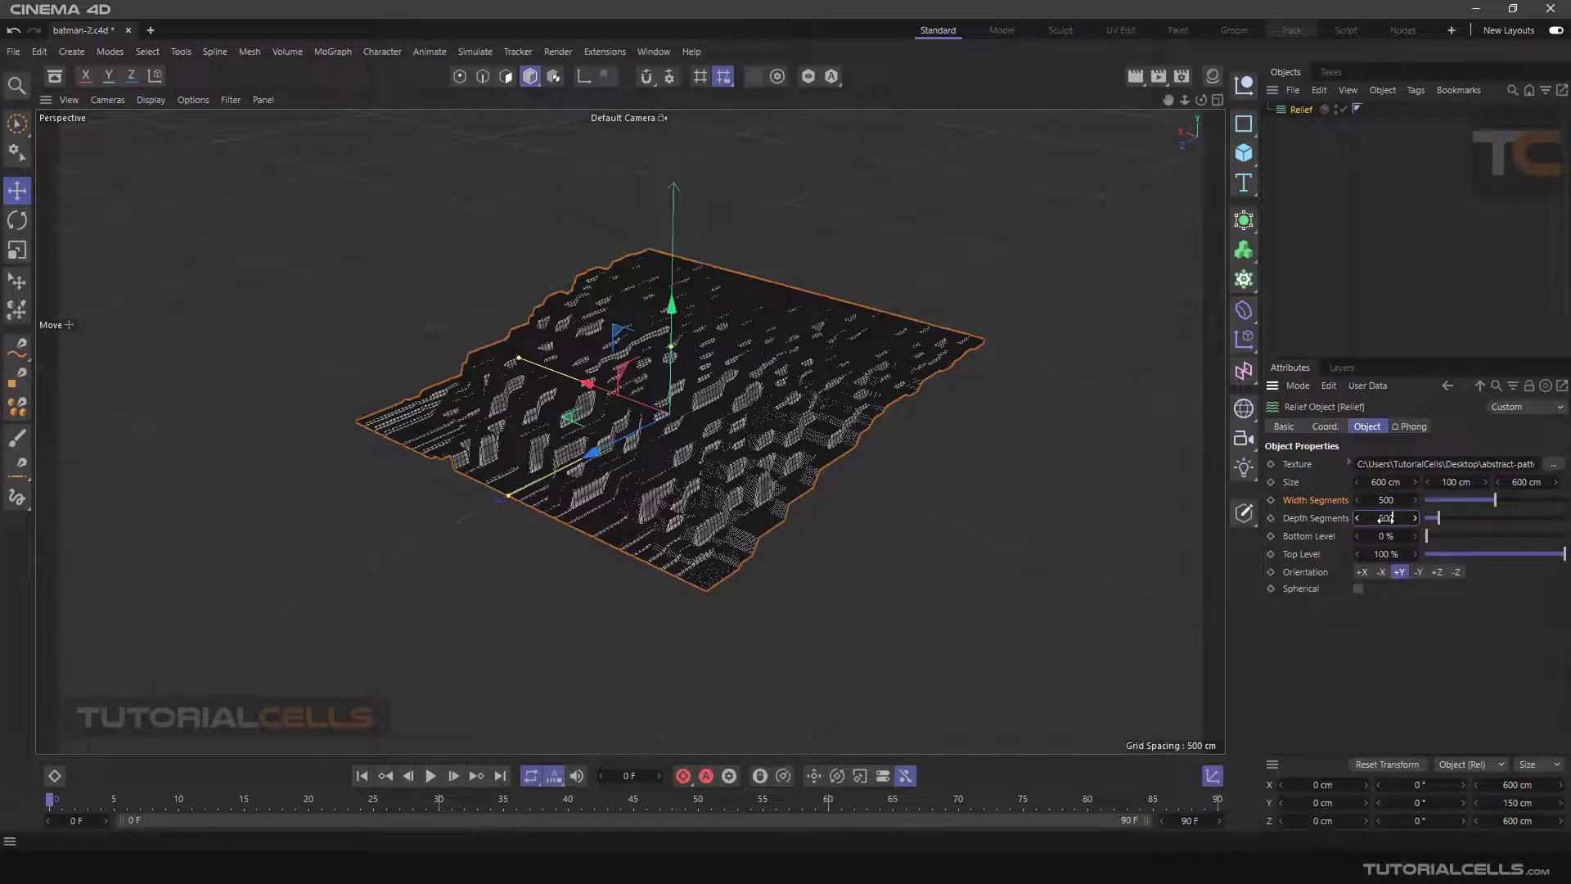
key("Return")
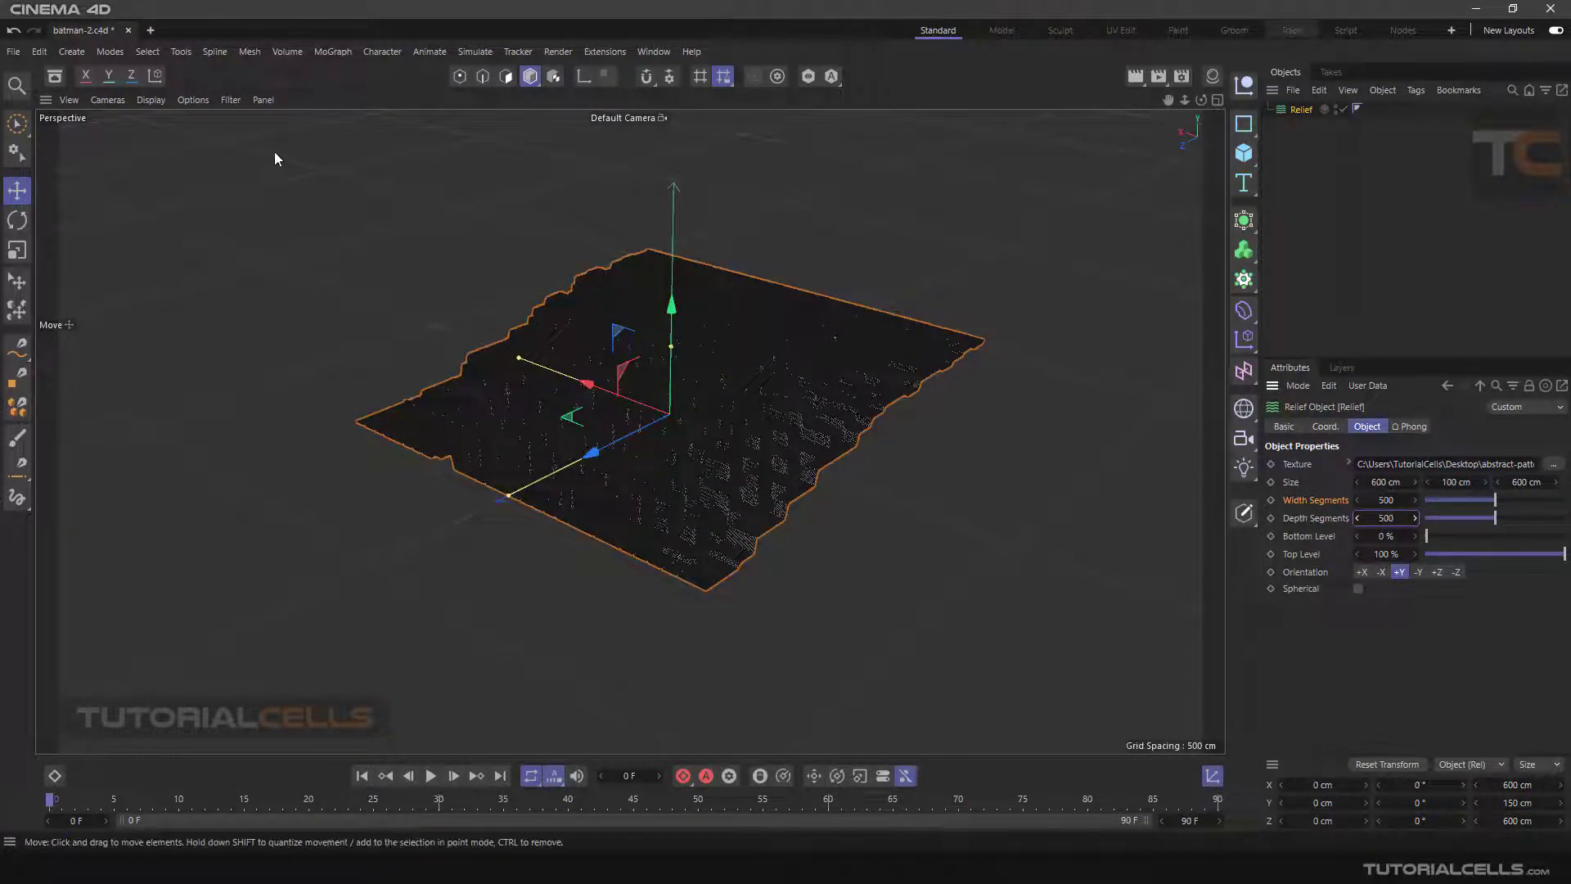
Step: Switch the viewport display to Gouraud Shading without lines to show the relief as a plain shaded surface
left_click(152, 99)
left_click(167, 128)
mouse_move(602, 357)
left_mouse_down("alt")
mouse_move(655, 425)
mouse_move(625, 426)
mouse_move(654, 397)
left_mouse_up("alt")
middle_click_drag(759, 395, 511, 377, "alt")
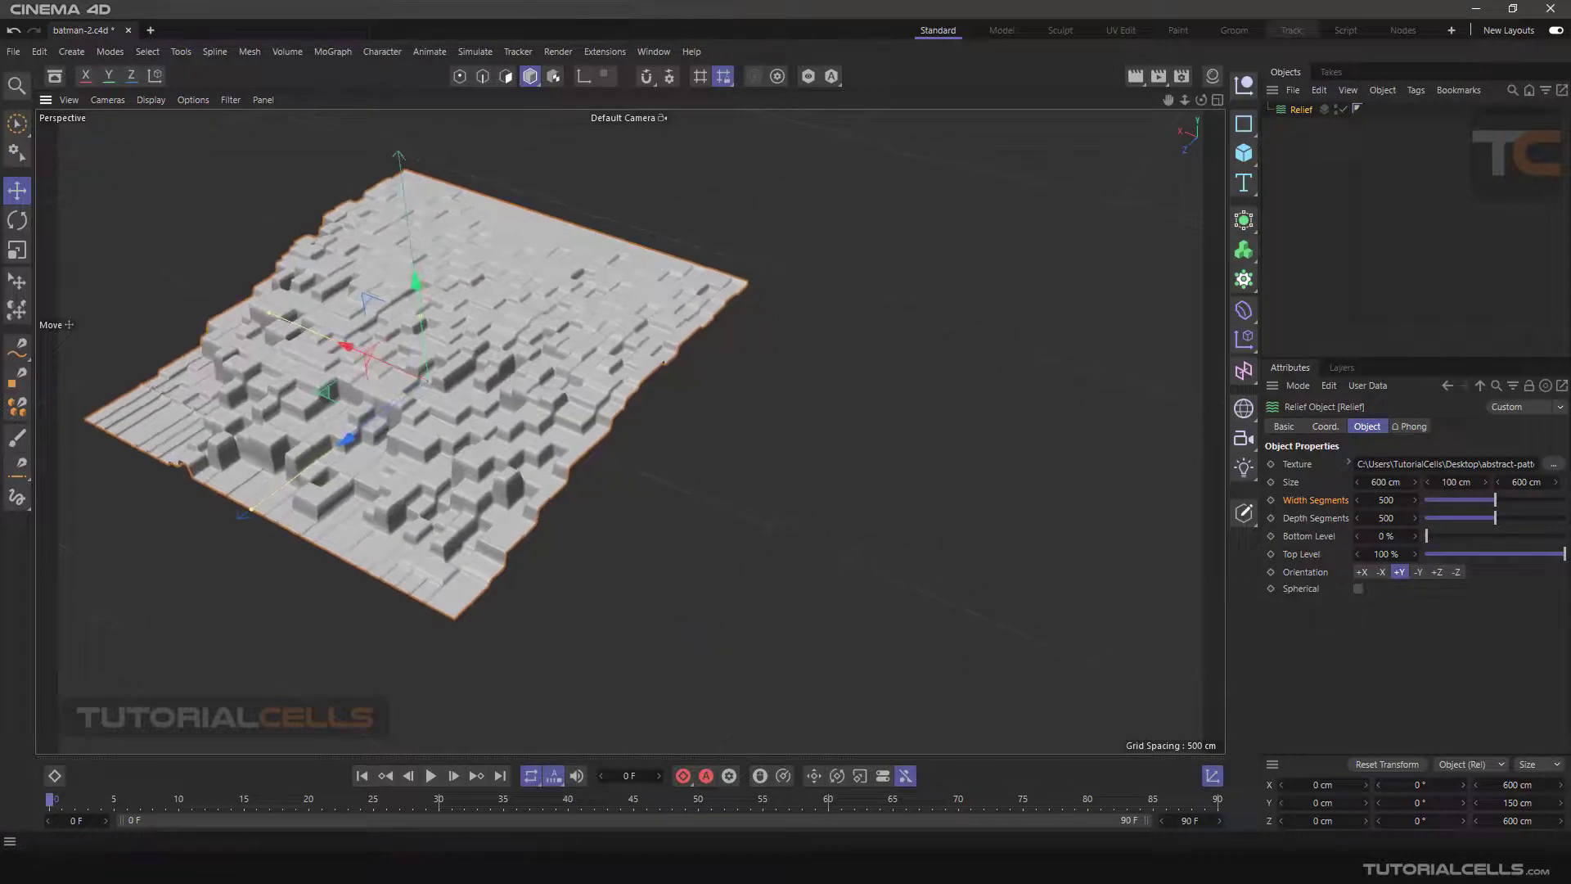
Step: Bring up the pattern image in a smaller Photos window beside the relief, compare the two, and return to Cinema 4D
mouse_move(720, 867)
left_click(722, 810)
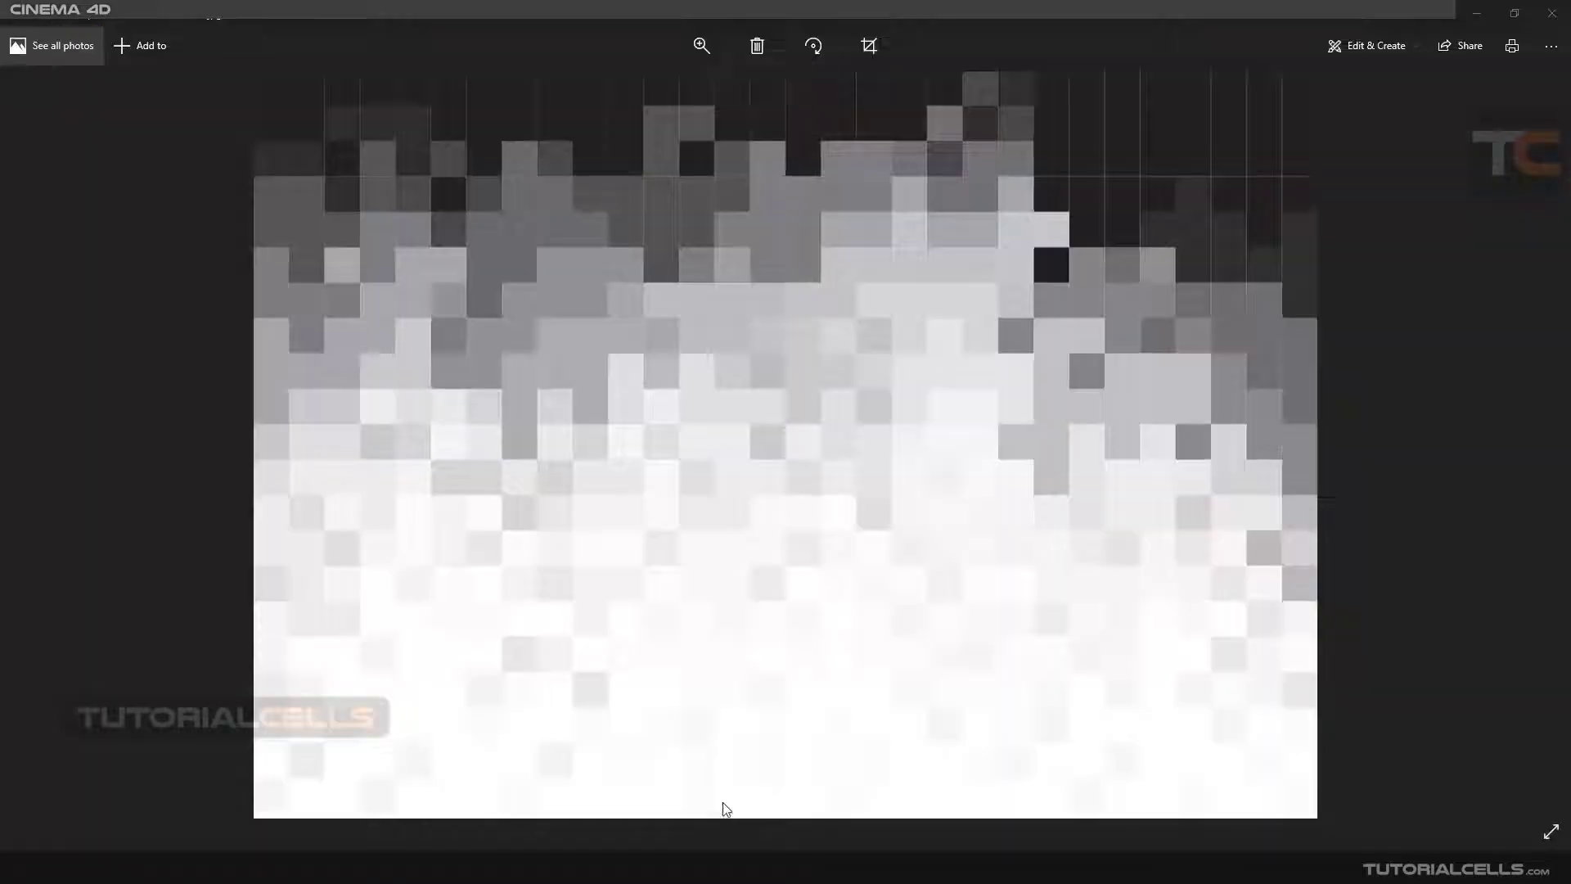
left_click(1506, 15)
left_click_drag(885, 115, 1121, 105)
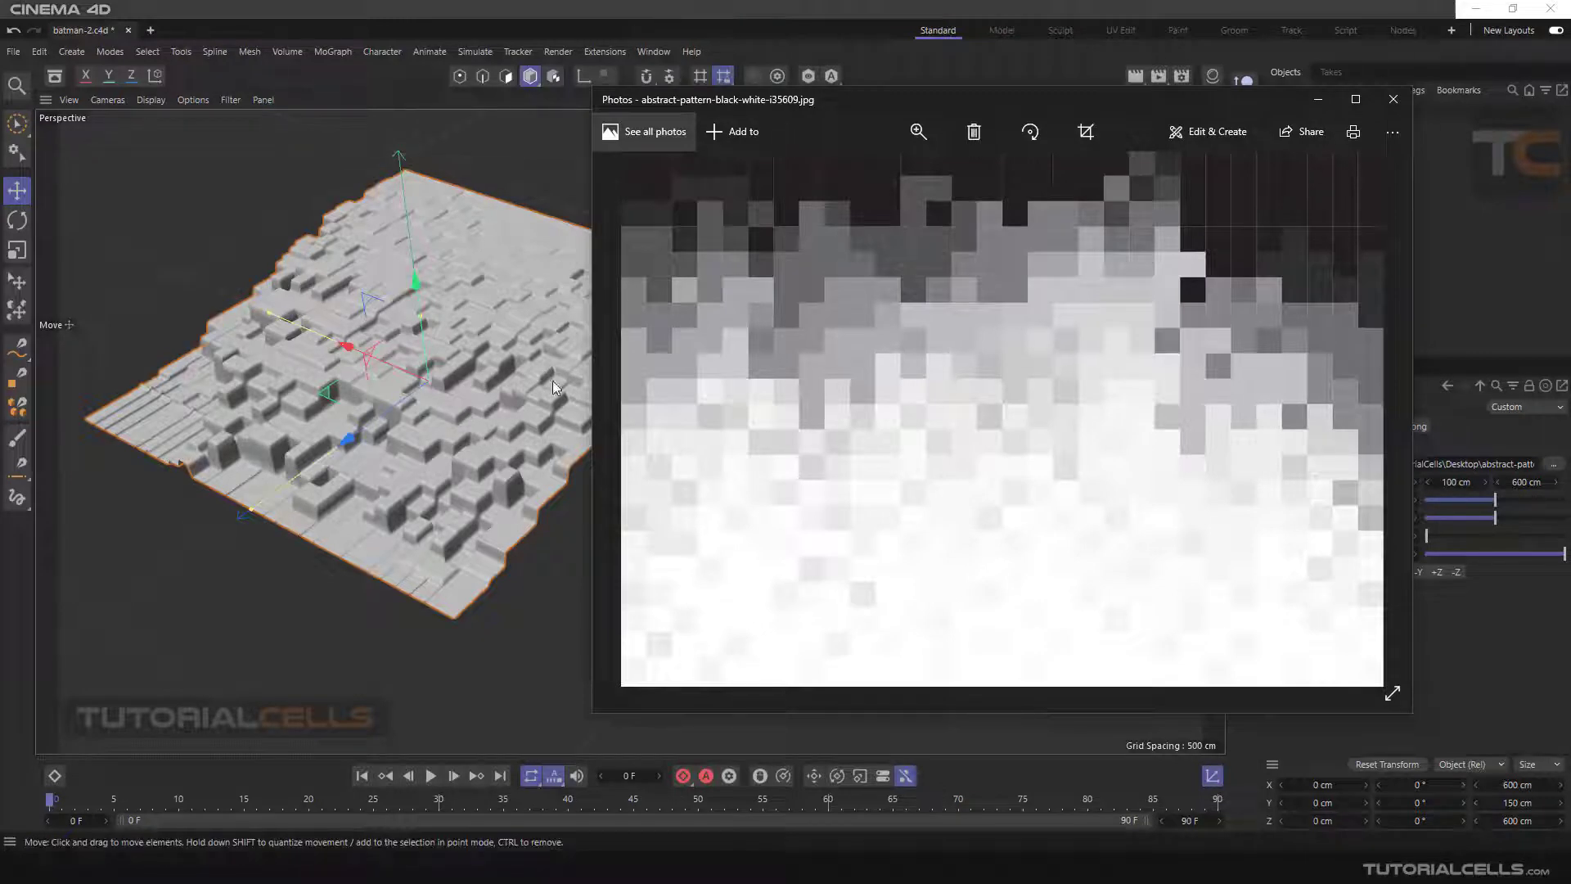
left_click(441, 16)
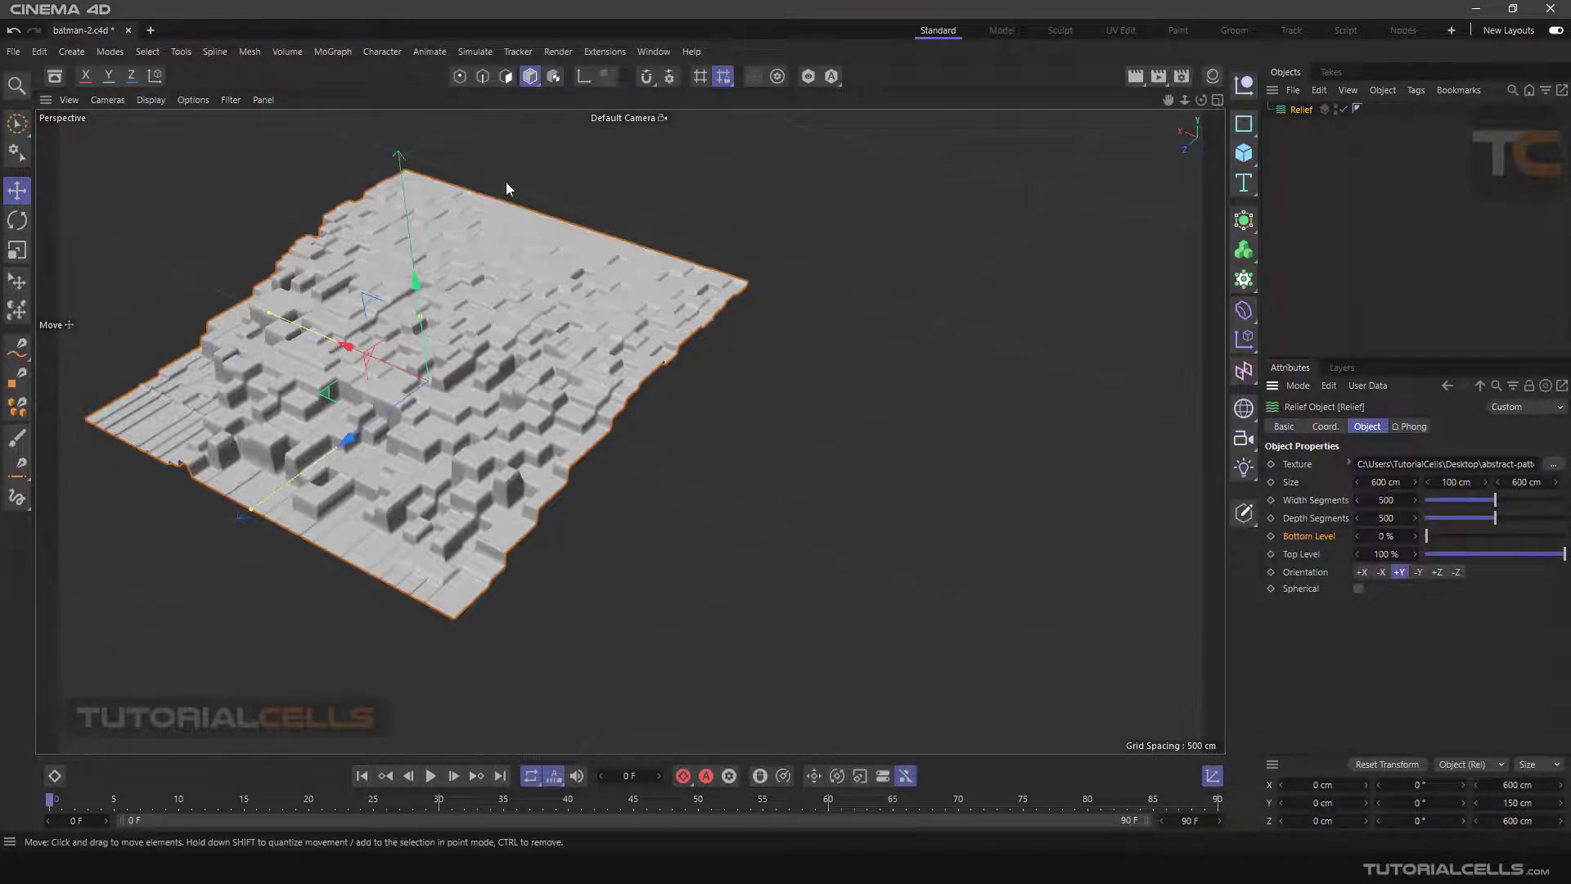
Step: Increase the Relief object's height to about 133 cm with its vertical size handle in the viewport
middle_click_drag(506, 189, 718, 238, "alt")
mouse_move(655, 350)
left_mouse_down("alt")
mouse_move(629, 320)
mouse_move(620, 337)
mouse_move(622, 317)
mouse_move(630, 341)
left_mouse_up("alt")
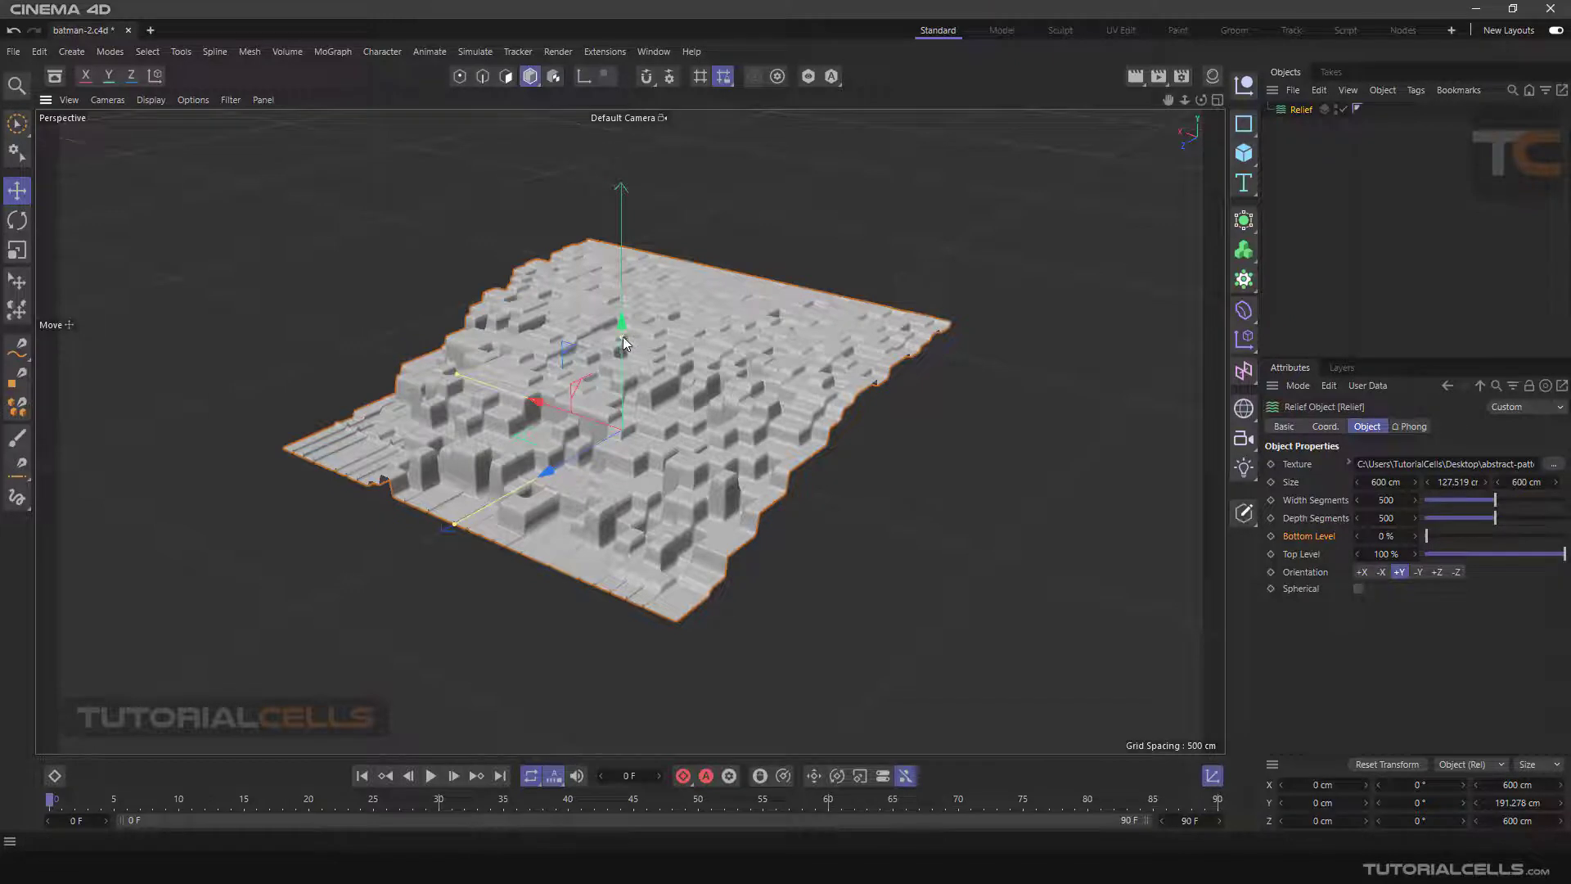
mouse_move(622, 337)
left_mouse_down()
mouse_move(617, 322)
mouse_move(627, 332)
left_mouse_up()
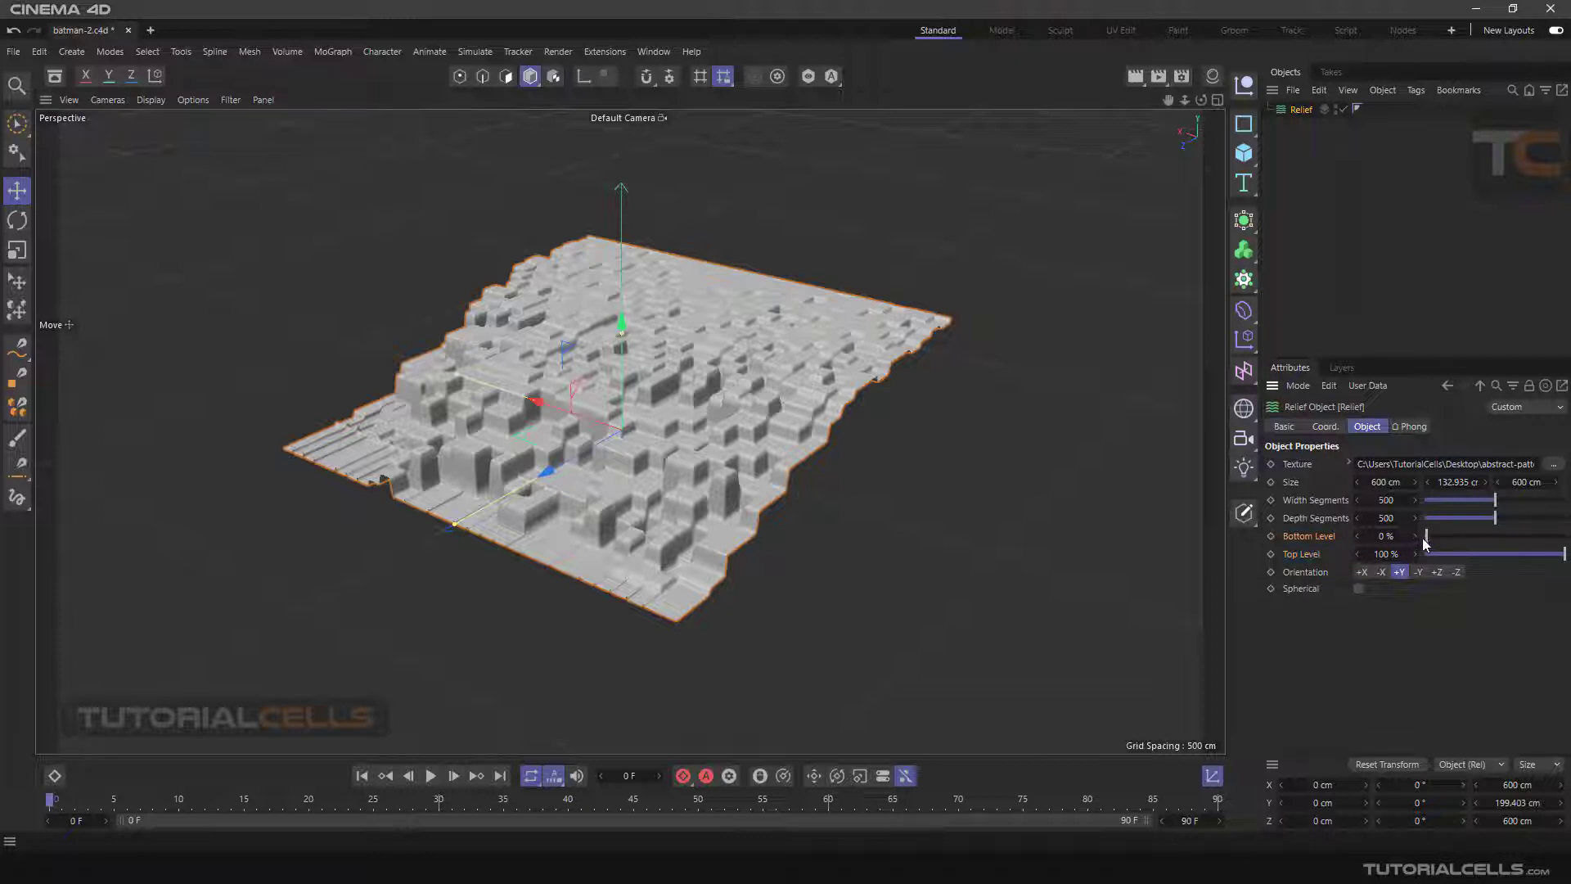
Step: Set the Relief object's Bottom Level to 14 % and its Top Level to 97 %
left_click_drag(1425, 541, 1454, 544)
left_click_drag(1495, 538, 1445, 537)
mouse_move(1558, 555)
left_mouse_down()
mouse_move(1509, 544)
mouse_move(1563, 554)
left_mouse_up()
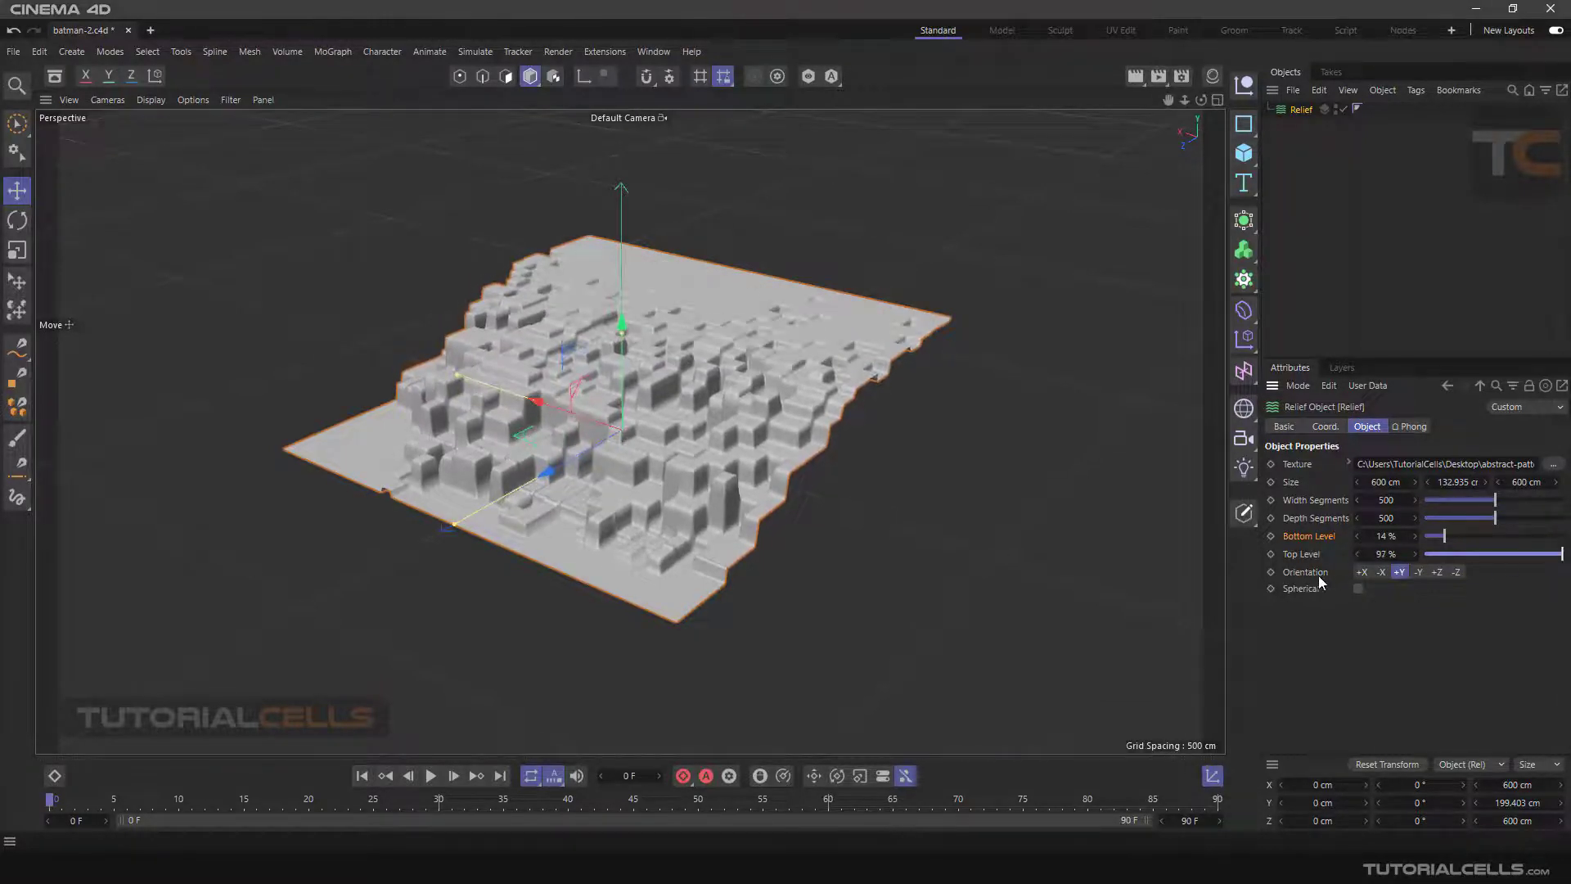
Step: Enable the Spherical option to wrap the relief into a ball and view the result
left_click(1359, 589)
mouse_move(772, 435)
left_mouse_down("alt")
mouse_move(778, 344)
mouse_move(787, 424)
left_mouse_up("alt")
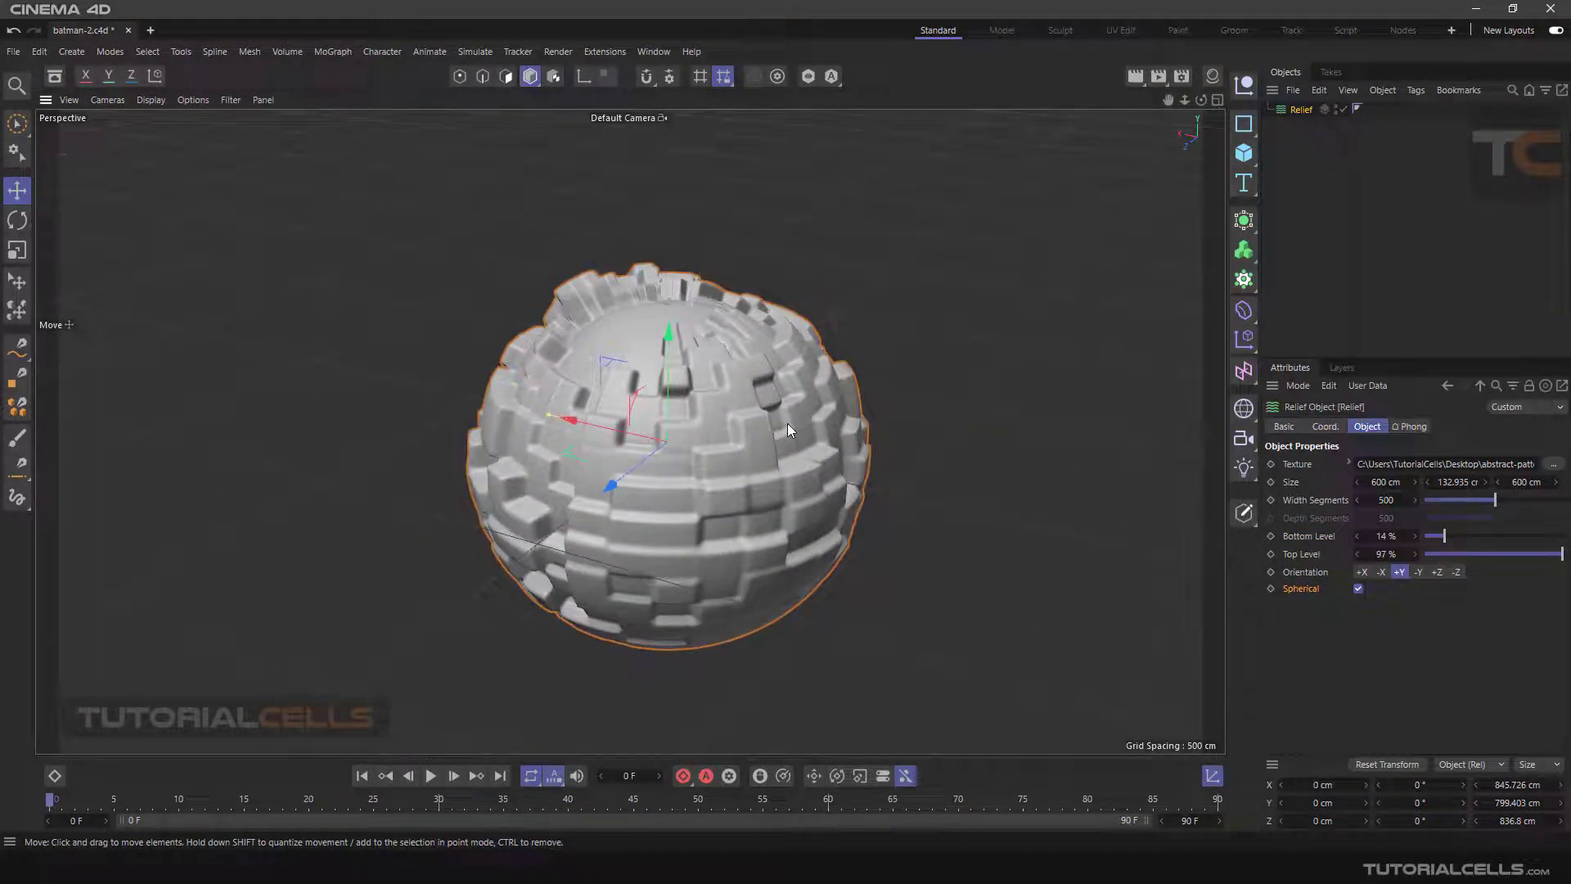